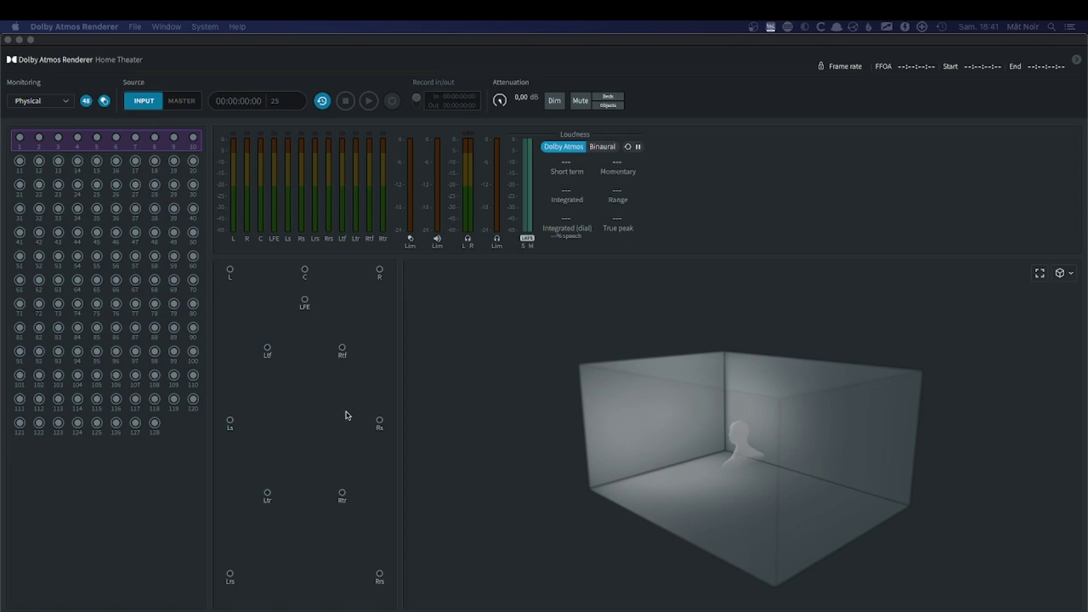
Step: Choose Preferences… from the Dolby Atmos Renderer application menu
{"action": "left_click", "coordinate": [205, 26]}
{"action": "mouse_move", "coordinate": [167, 26]}
{"action": "mouse_move", "coordinate": [74, 27]}
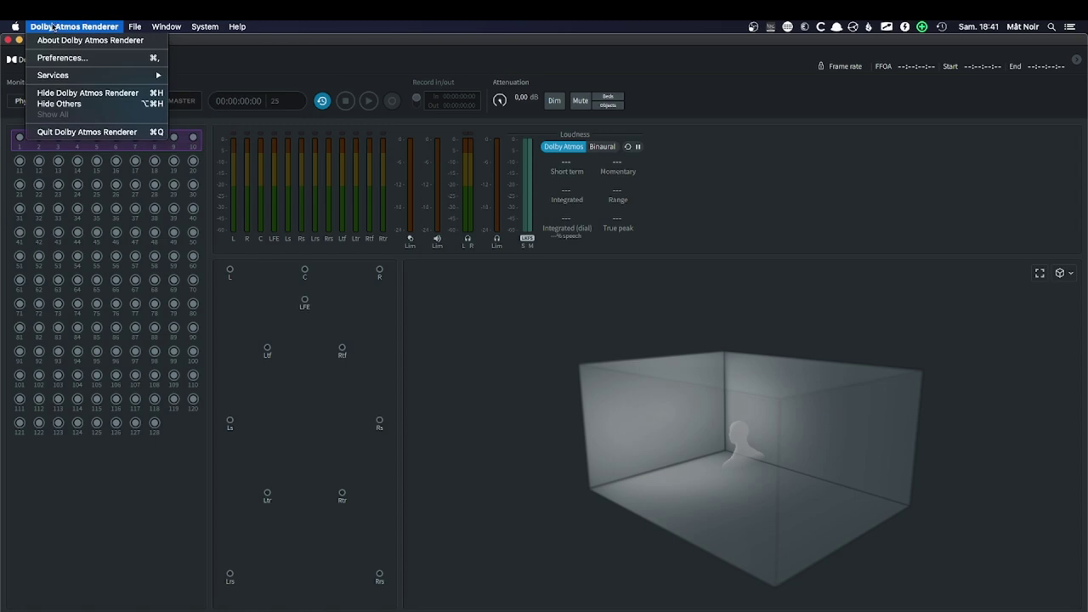
{"action": "left_click", "coordinate": [74, 59]}
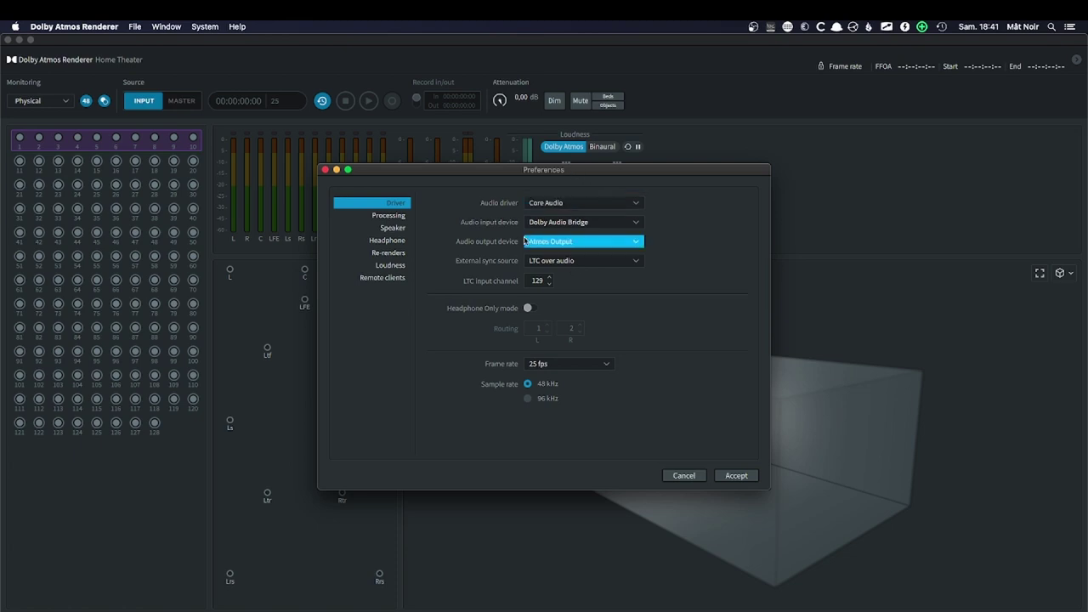
Step: Show the Processing preferences page and open the Number of elements dropdown
{"action": "left_click", "coordinate": [379, 220]}
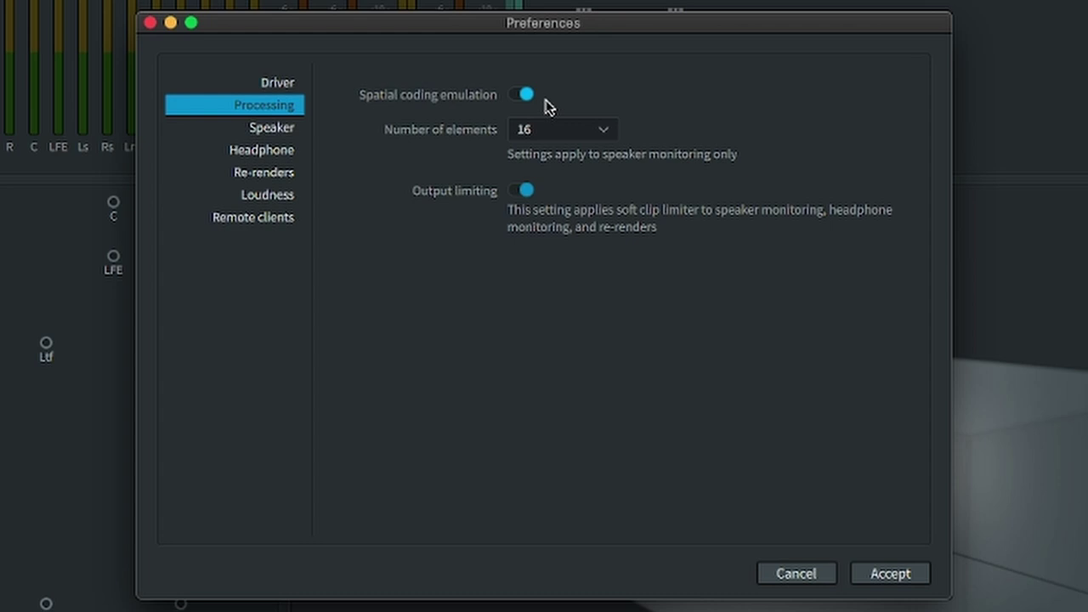
{"action": "left_click", "coordinate": [603, 134]}
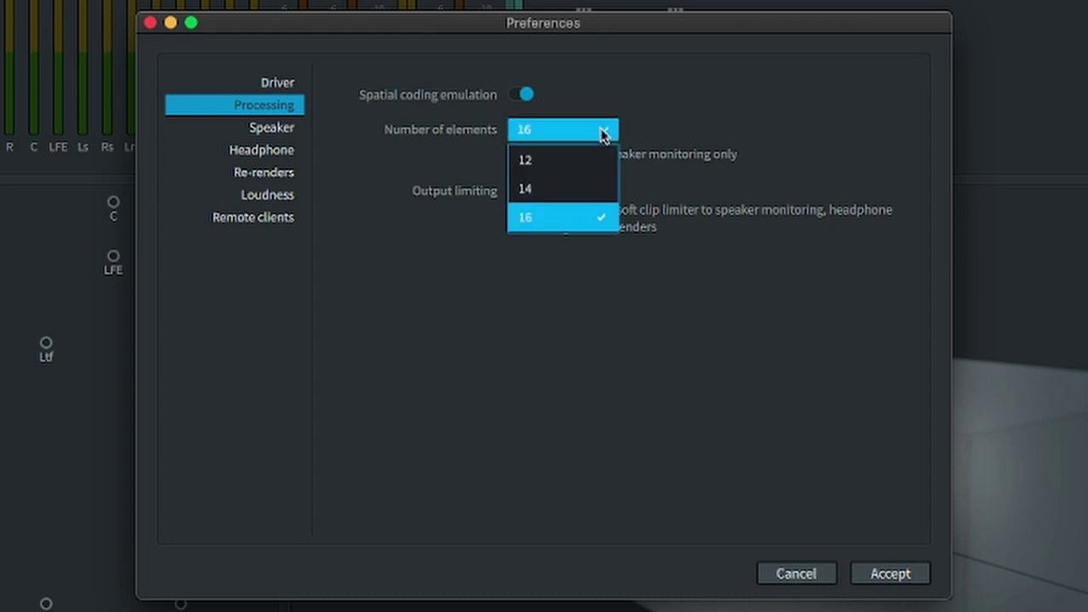
{"action": "left_click", "coordinate": [569, 190]}
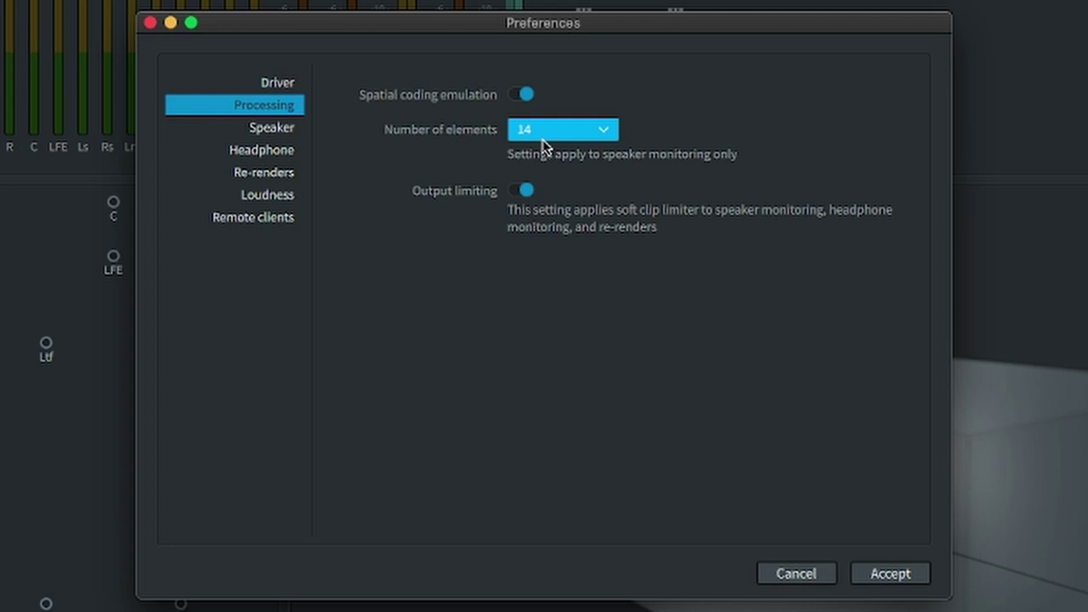
{"action": "left_click", "coordinate": [607, 130]}
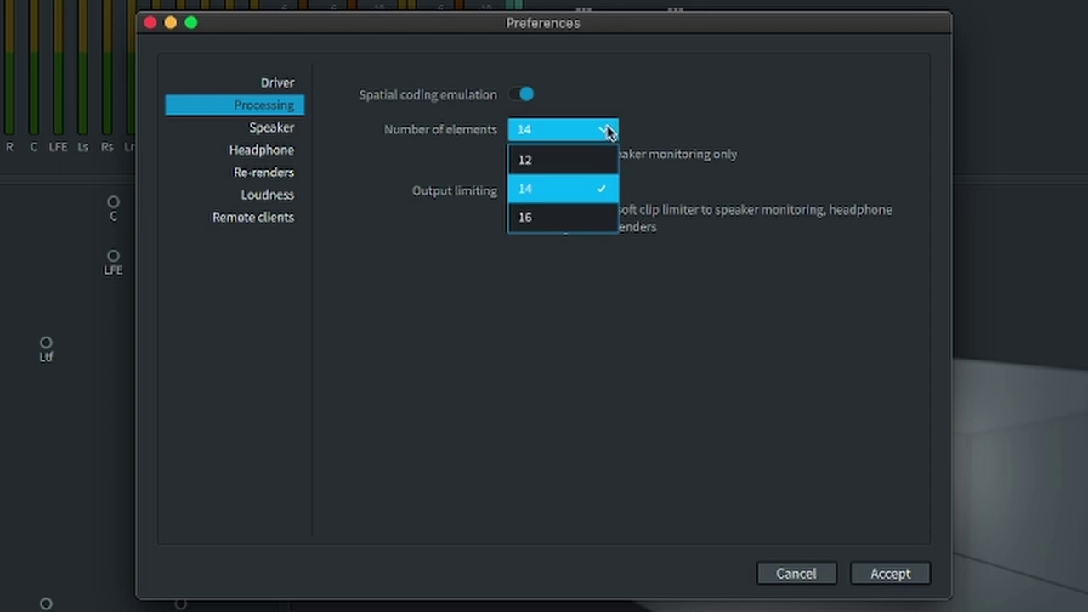
{"action": "left_click", "coordinate": [590, 217]}
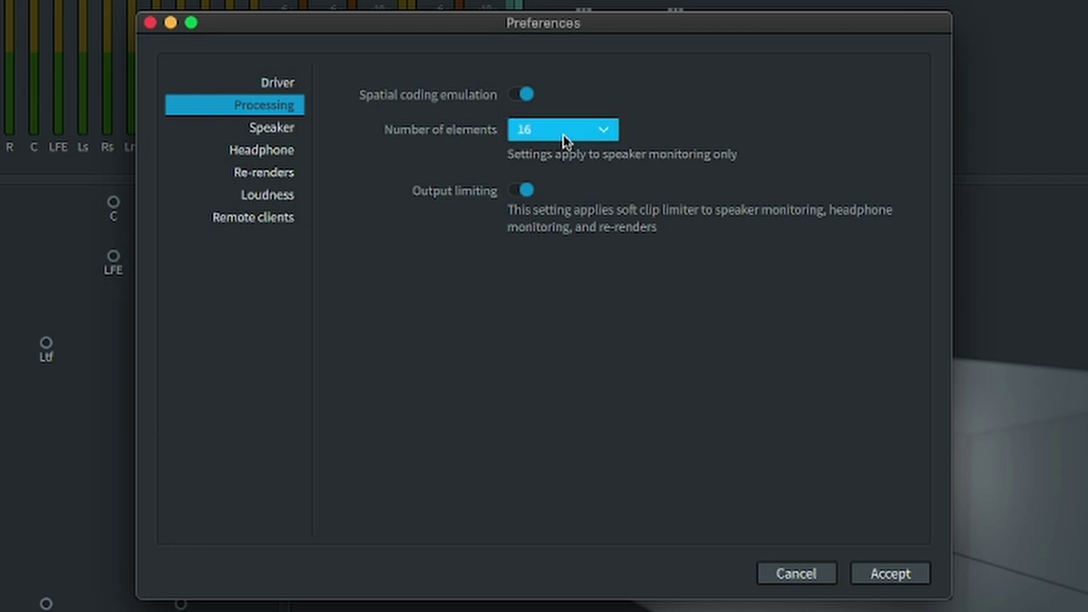
Step: Show the Speaker page and check that the bass management frequency is Off
{"action": "left_click", "coordinate": [277, 132]}
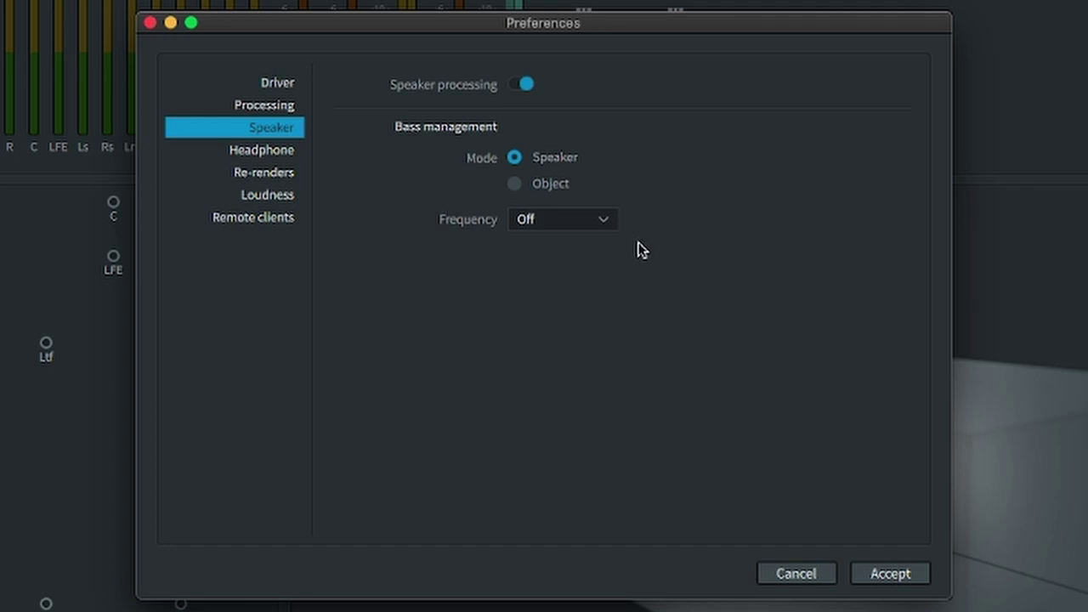
{"action": "left_click", "coordinate": [604, 228]}
Step: Show the Headphone page with Binaural render mode, moving the dialog aside to see the meters
{"action": "left_click", "coordinate": [287, 152]}
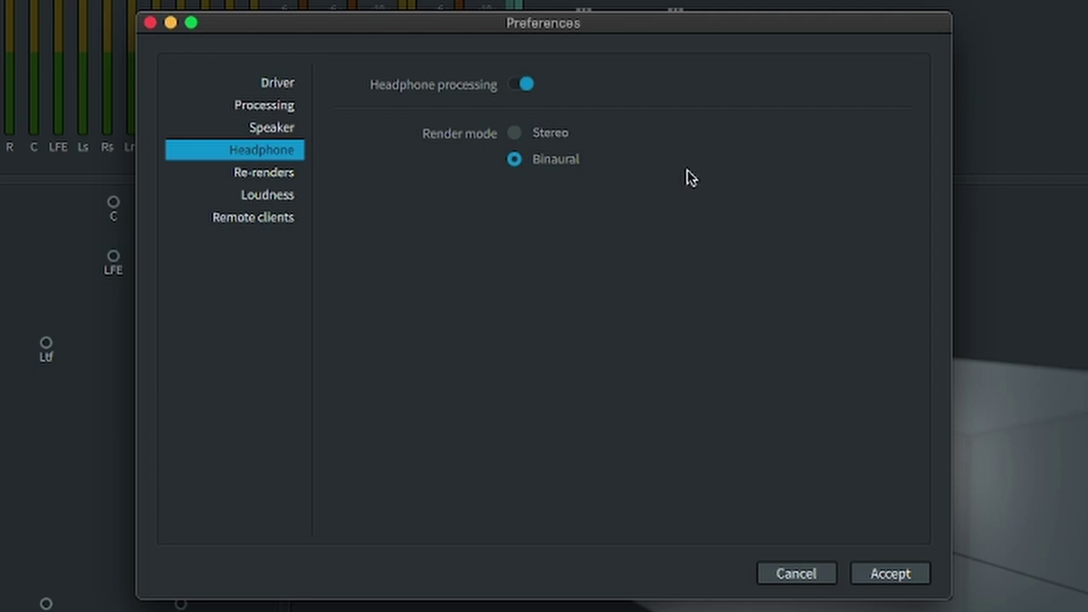
{"action": "mouse_move", "coordinate": [677, 29]}
{"action": "left_mouse_down"}
{"action": "mouse_move", "coordinate": [399, 440]}
{"action": "mouse_move", "coordinate": [440, 340]}
{"action": "mouse_move", "coordinate": [169, 395]}
{"action": "mouse_move", "coordinate": [702, 60]}
{"action": "mouse_move", "coordinate": [697, 34]}
{"action": "left_mouse_up"}
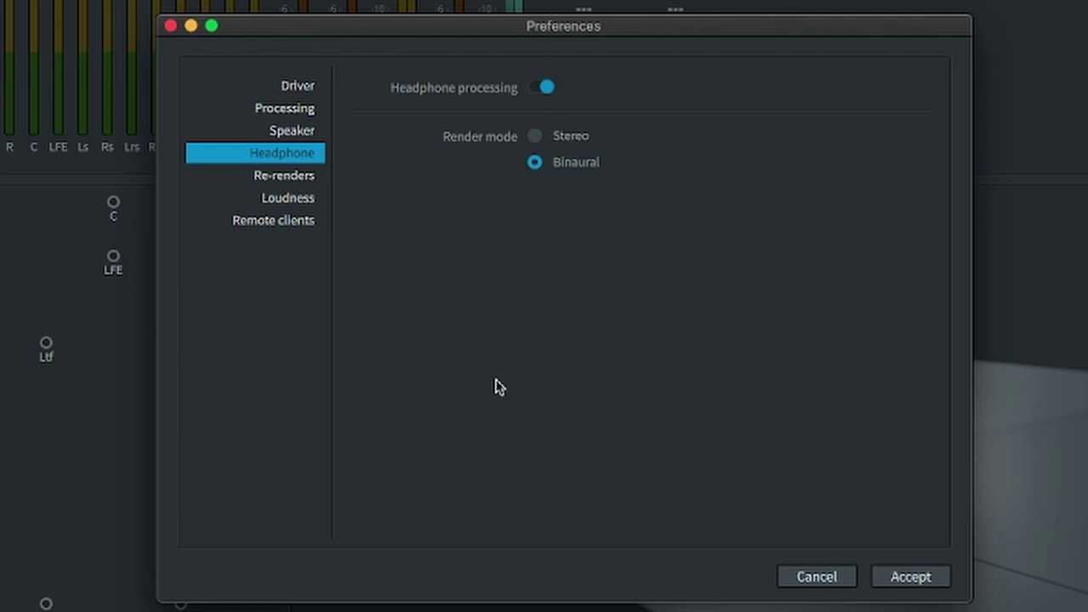
Step: Show the Re-renders page, where re-render processing is off
{"action": "left_click", "coordinate": [296, 186]}
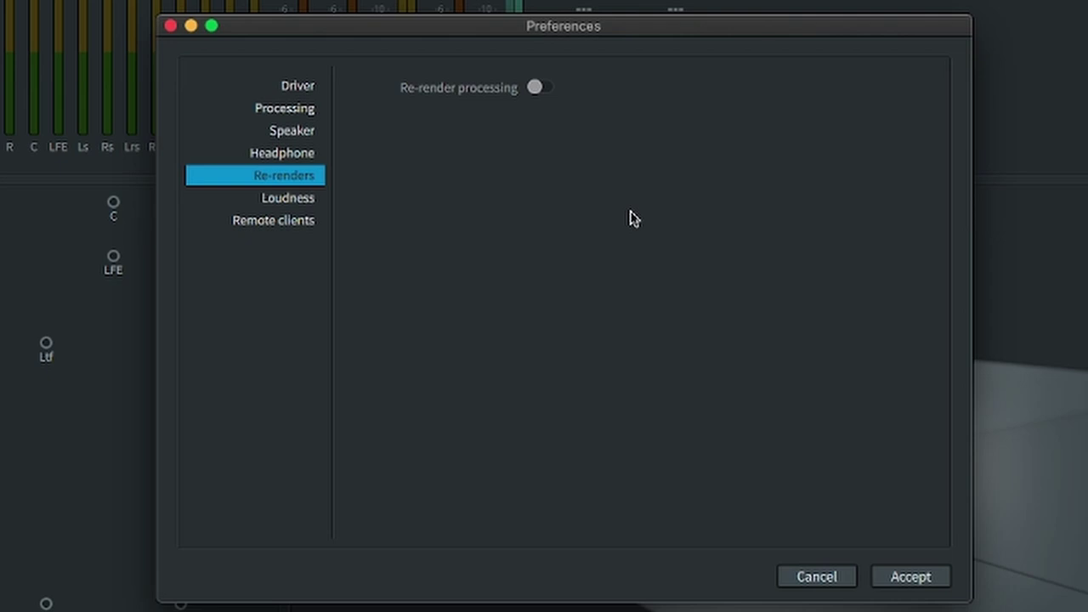
Step: Show the Loudness page and briefly move the dialog down to view the loudness meters
{"action": "left_click", "coordinate": [274, 200]}
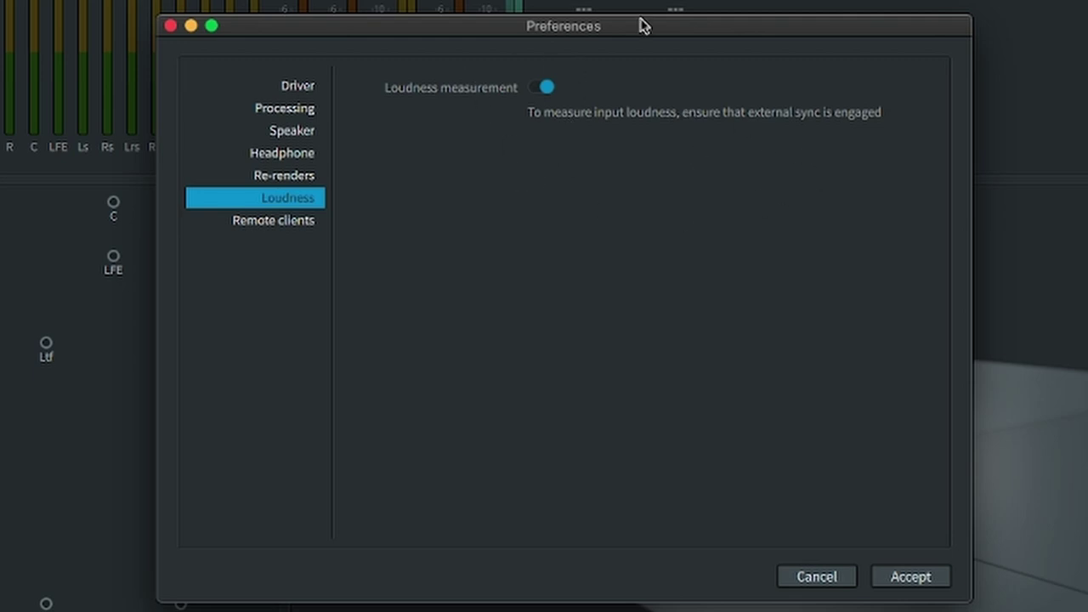
{"action": "left_click_drag", "start_coordinate": [639, 24], "coordinate": [630, 221]}
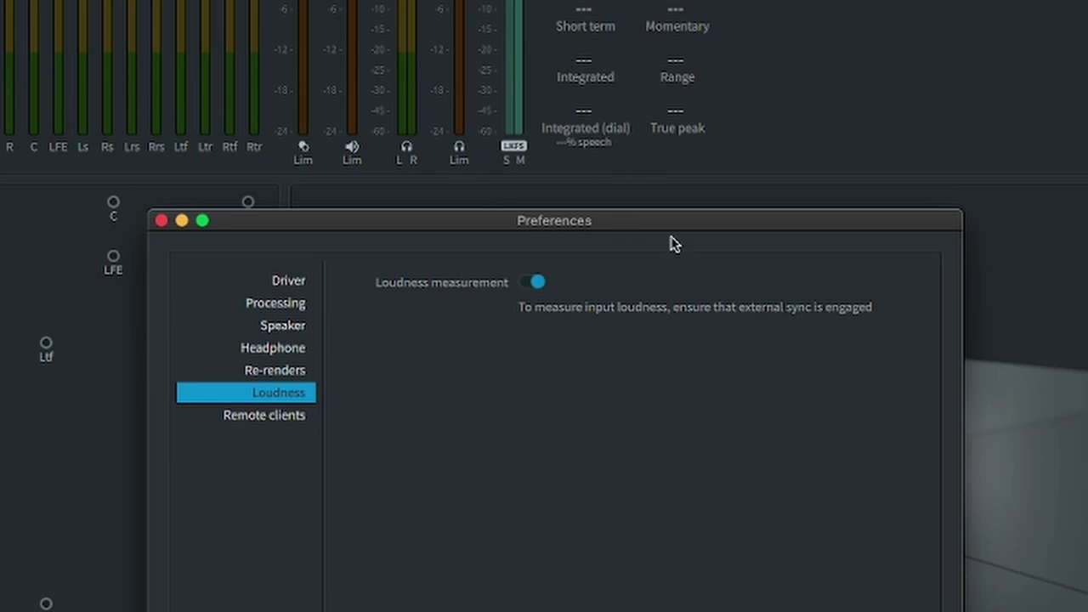
{"action": "left_click_drag", "start_coordinate": [669, 233], "coordinate": [697, 24]}
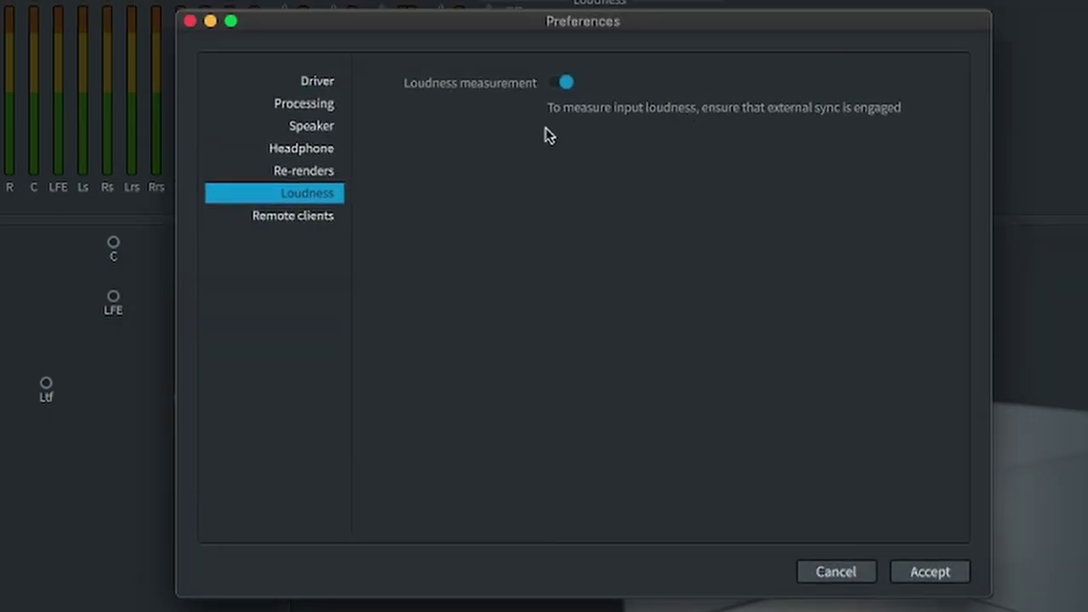
{"action": "left_click", "coordinate": [289, 215]}
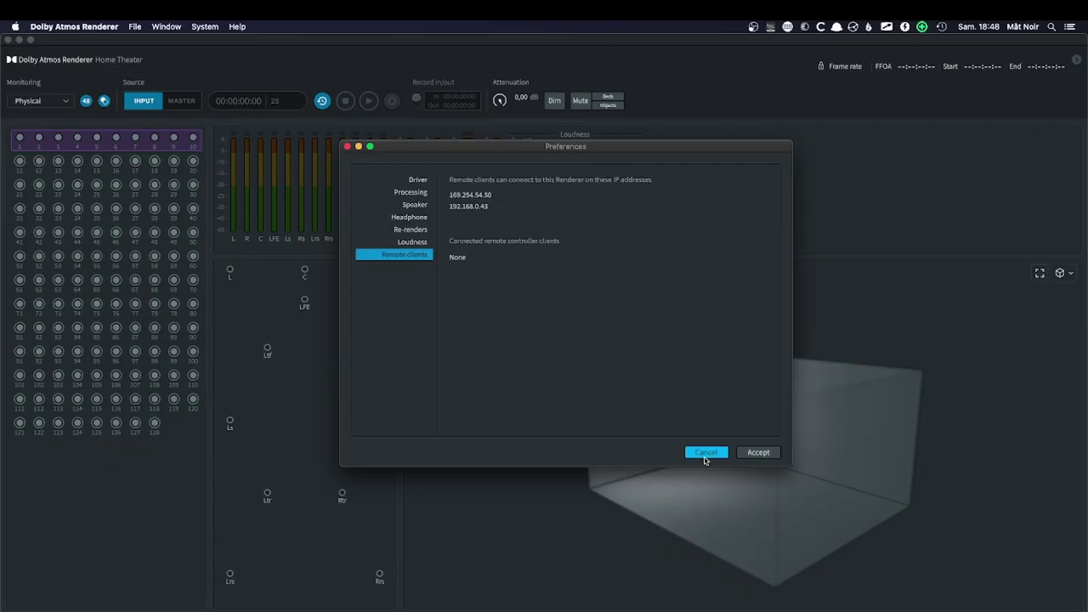
{"action": "left_click", "coordinate": [705, 453]}
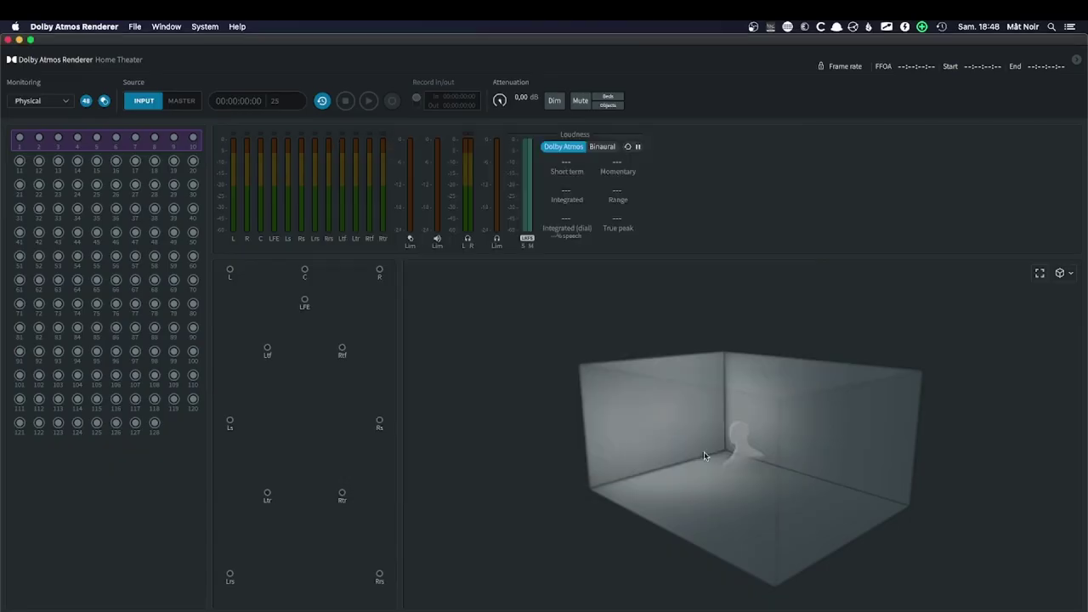
{"action": "left_click", "coordinate": [165, 28]}
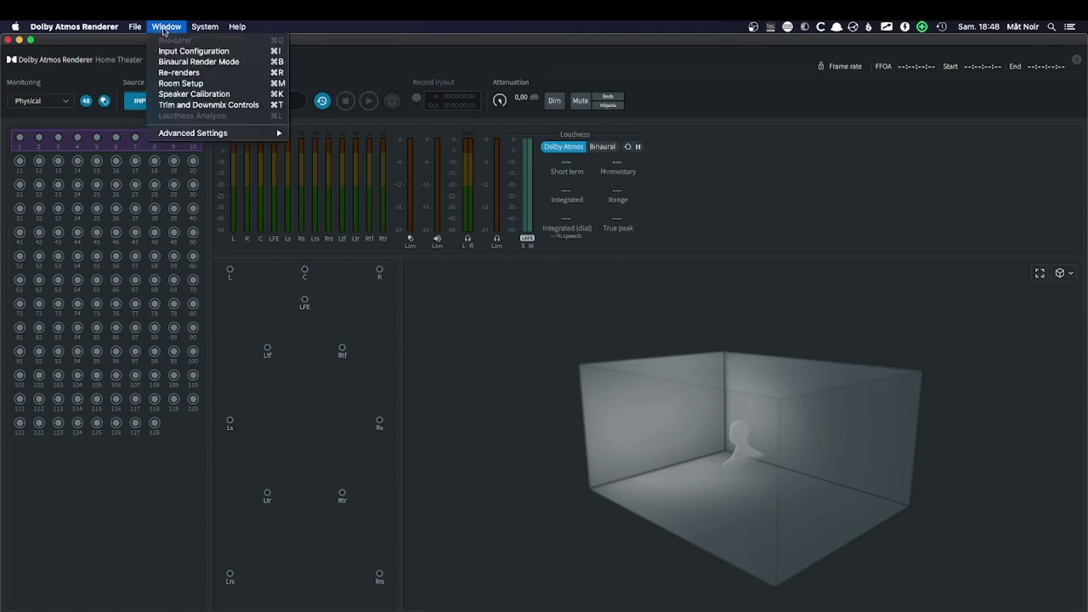
{"action": "left_click", "coordinate": [176, 83]}
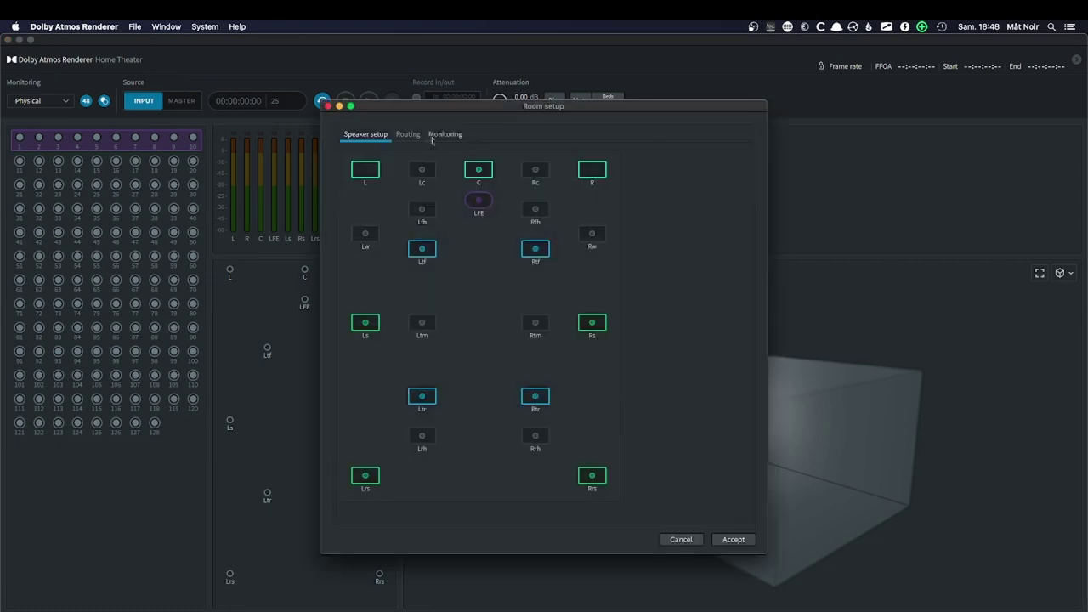
{"action": "left_click", "coordinate": [447, 134]}
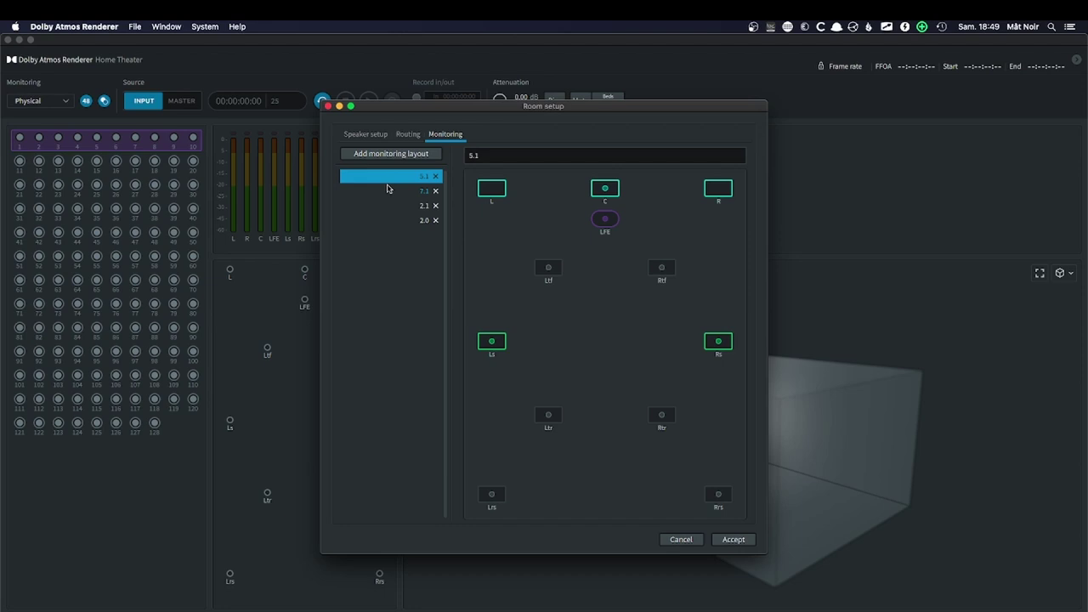
{"action": "left_click", "coordinate": [681, 539]}
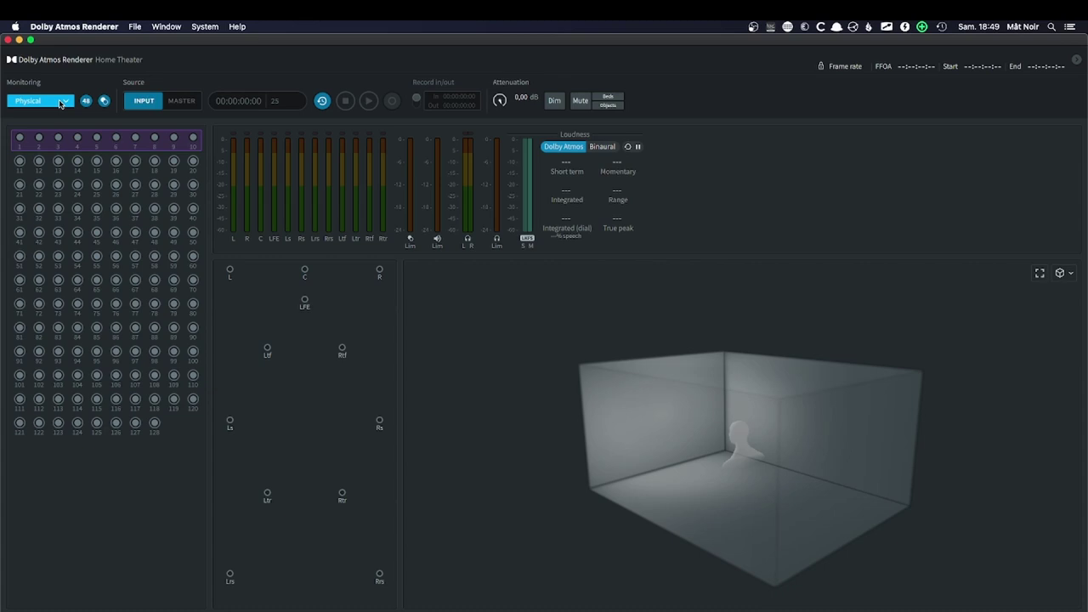
Step: Change the Monitoring layout from Physical to 2.0 stereo
{"action": "left_click", "coordinate": [60, 103]}
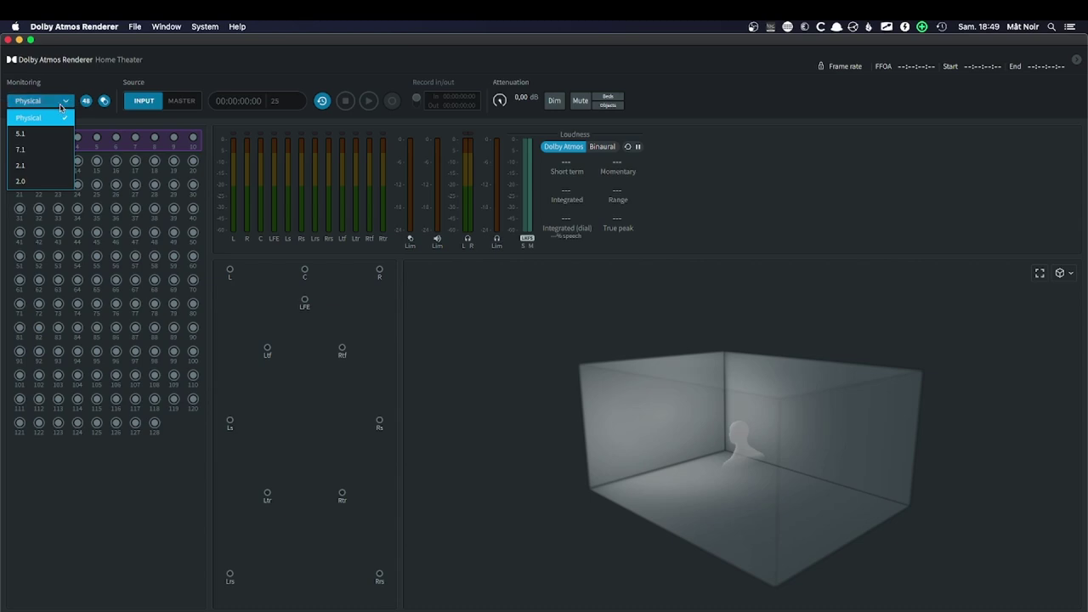
{"action": "left_click", "coordinate": [60, 107]}
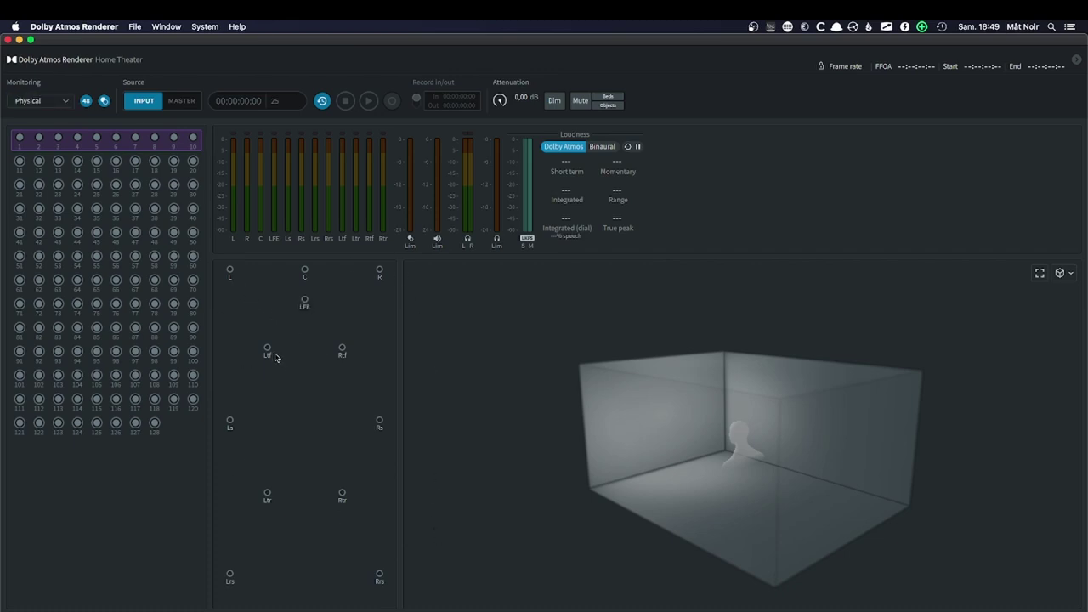
{"action": "left_click", "coordinate": [45, 102]}
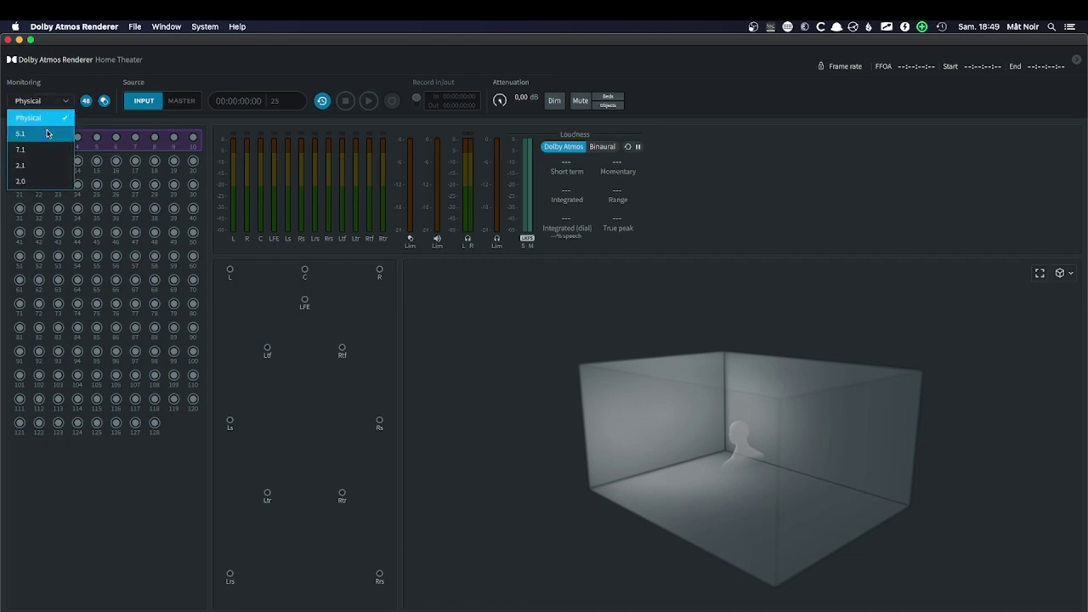
{"action": "left_click", "coordinate": [52, 178]}
{"action": "left_click", "coordinate": [54, 101]}
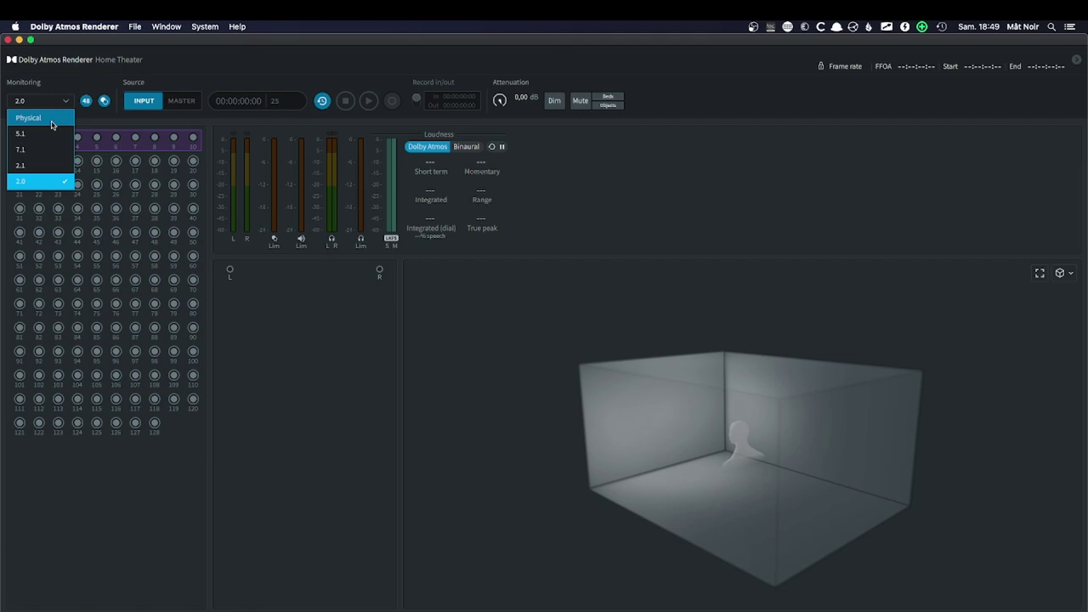
Step: Return monitoring to Physical, then compare the 5.1 and 2.0 speaker layouts in Room Setup
{"action": "left_click", "coordinate": [51, 119]}
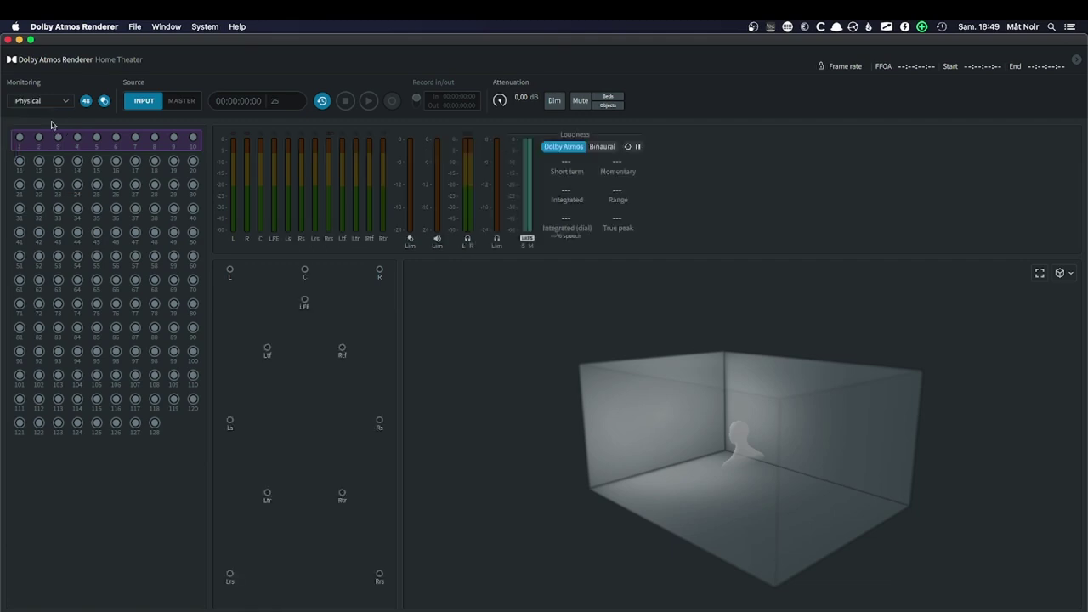
{"action": "left_click", "coordinate": [167, 27]}
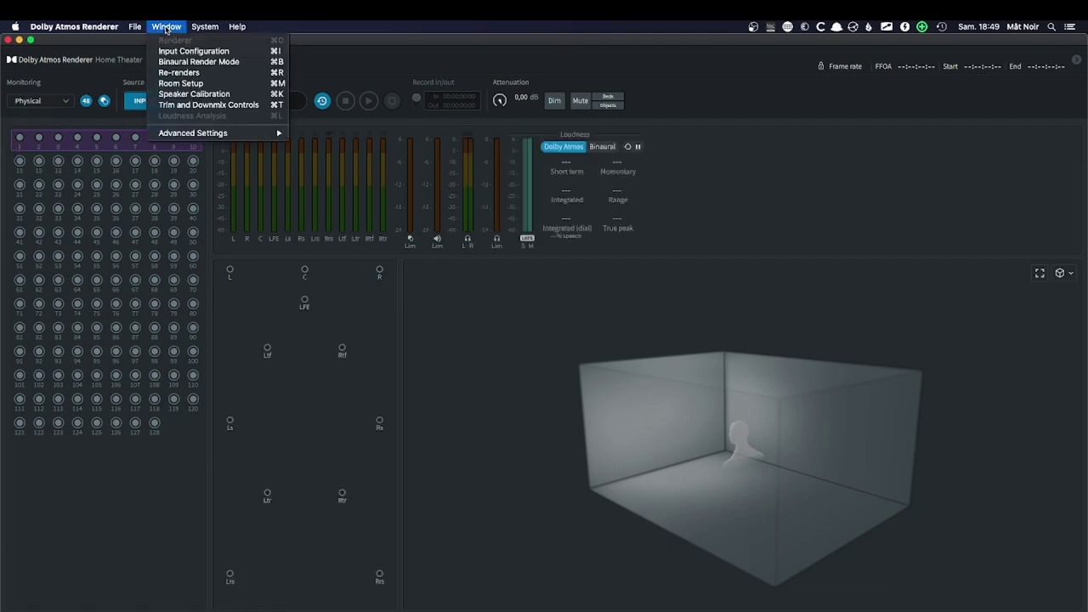
{"action": "left_click", "coordinate": [180, 88]}
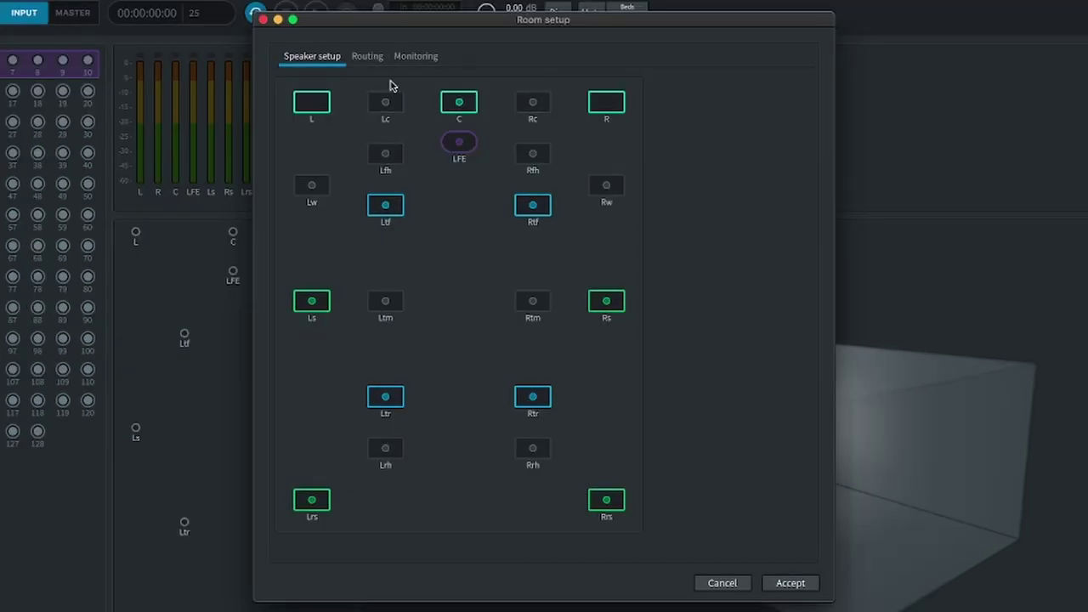
{"action": "left_click", "coordinate": [446, 134]}
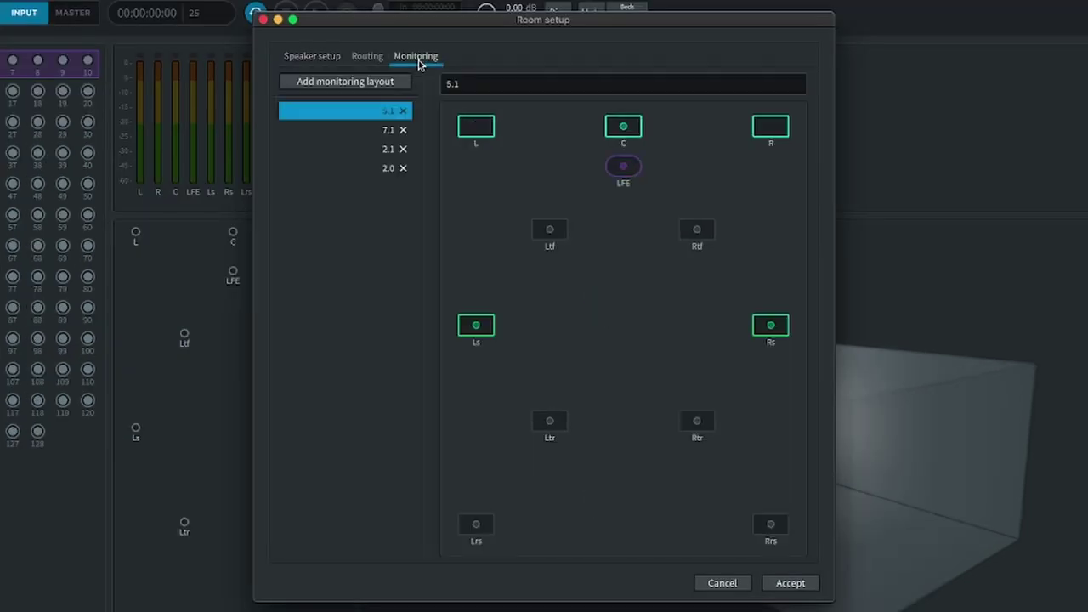
{"action": "left_click", "coordinate": [330, 175]}
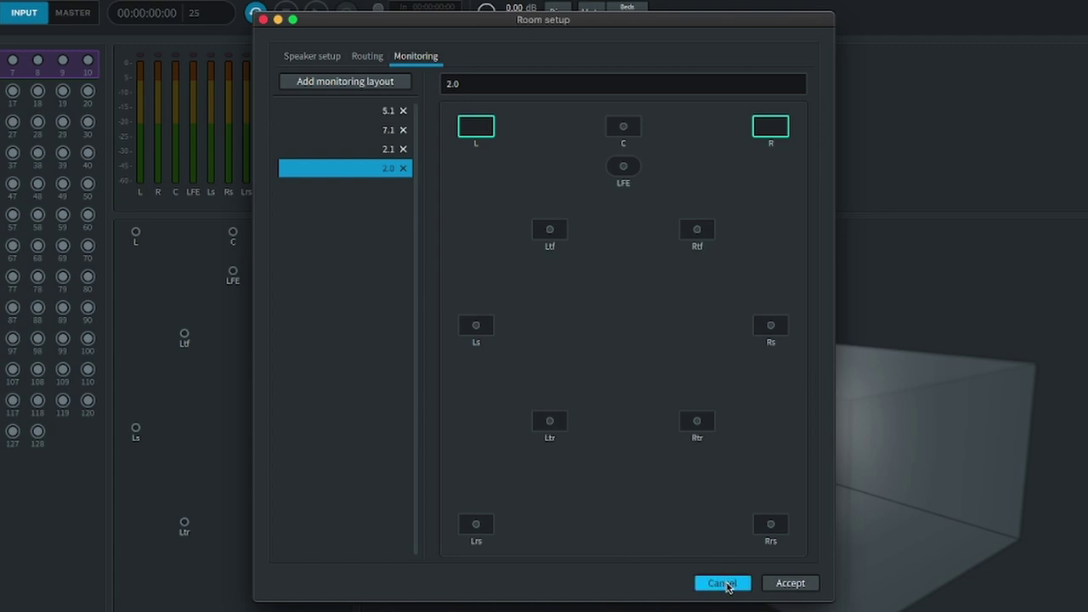
{"action": "left_click", "coordinate": [355, 120]}
{"action": "left_click", "coordinate": [355, 175]}
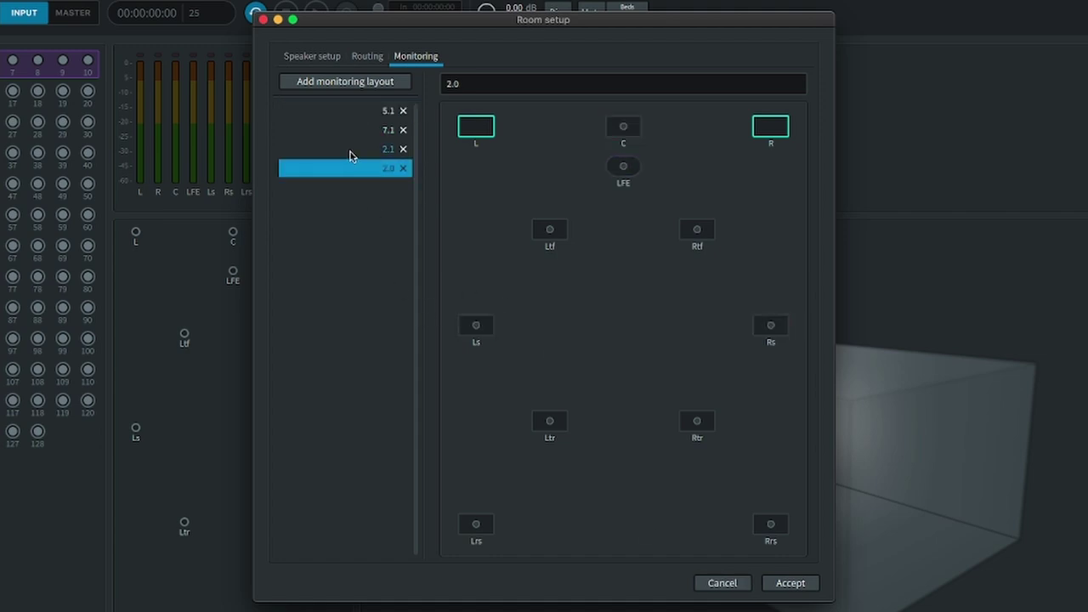
Step: Cancel Room Setup and bring up the Trim and downmix controls
{"action": "left_click", "coordinate": [723, 582]}
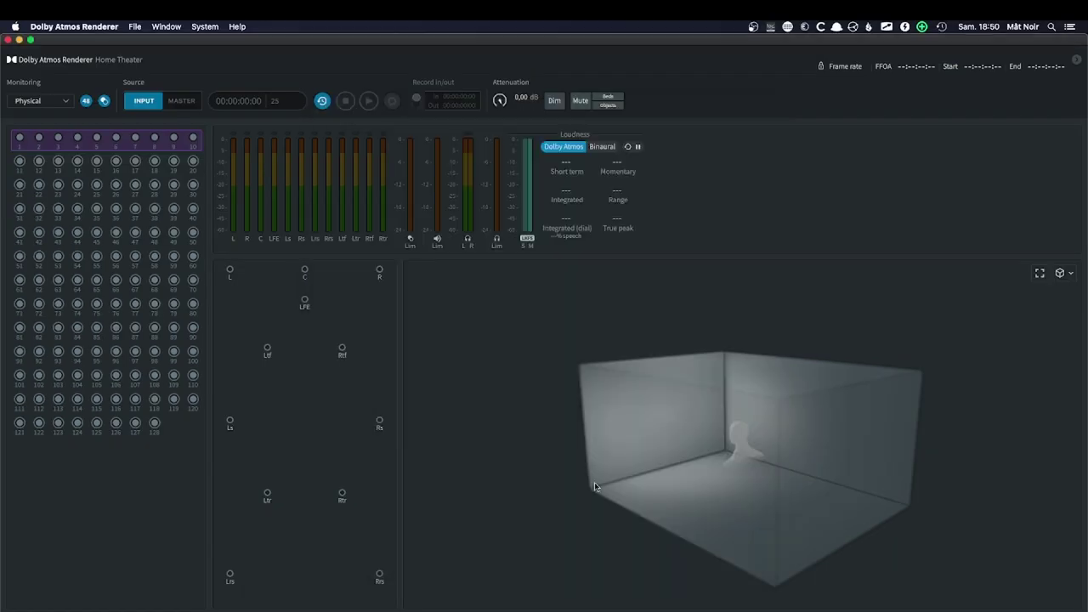
{"action": "left_click", "coordinate": [166, 26]}
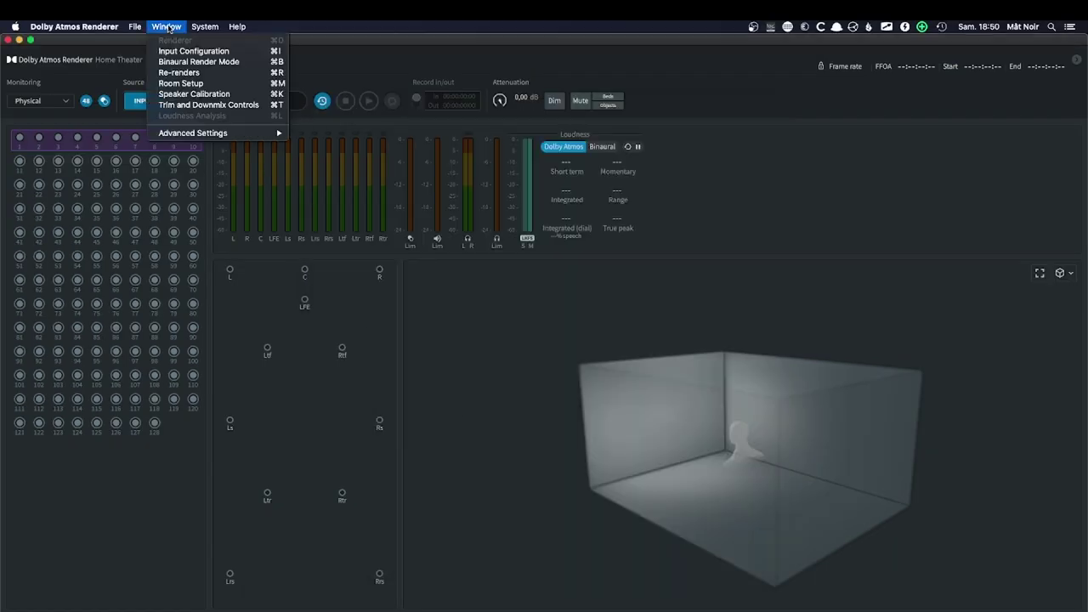
{"action": "left_click", "coordinate": [189, 107]}
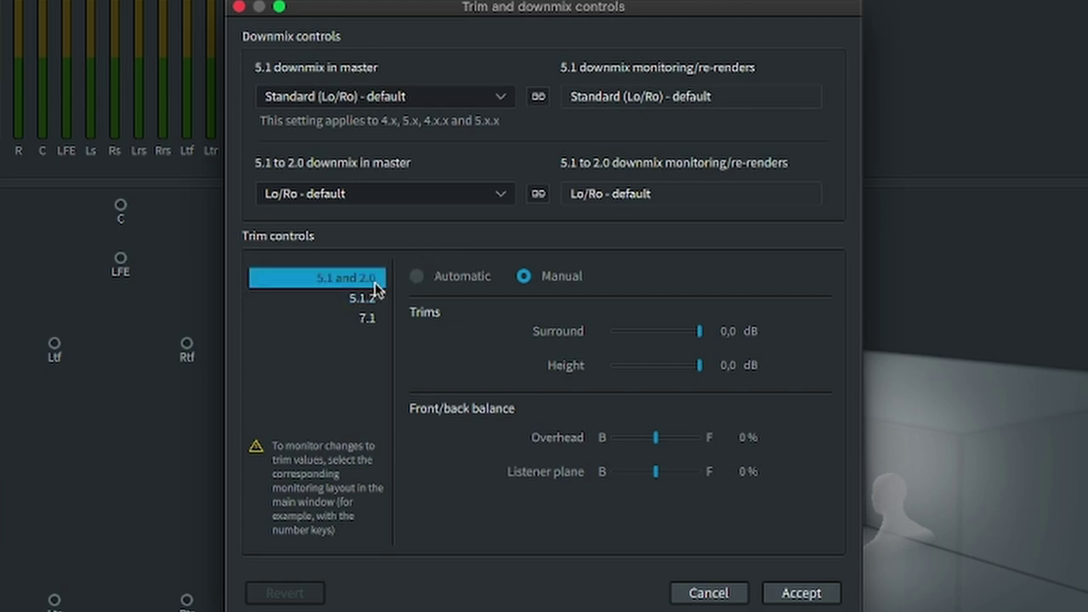
Step: Leave the 5.1/2.0 trims on Manual with Surround at 0 dB, then cancel
{"action": "left_click", "coordinate": [417, 278]}
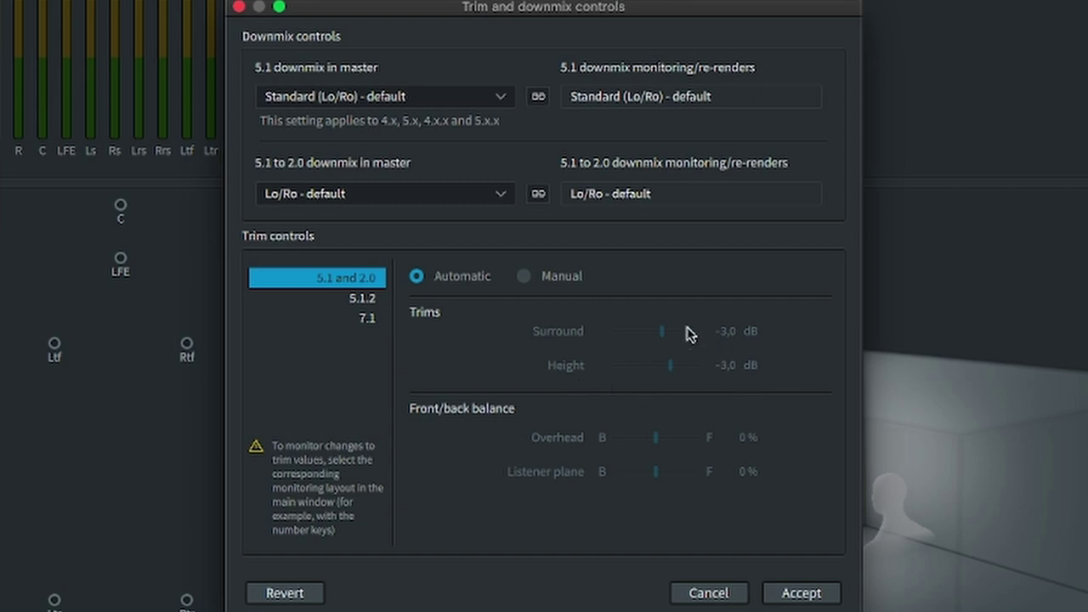
{"action": "left_click", "coordinate": [524, 277]}
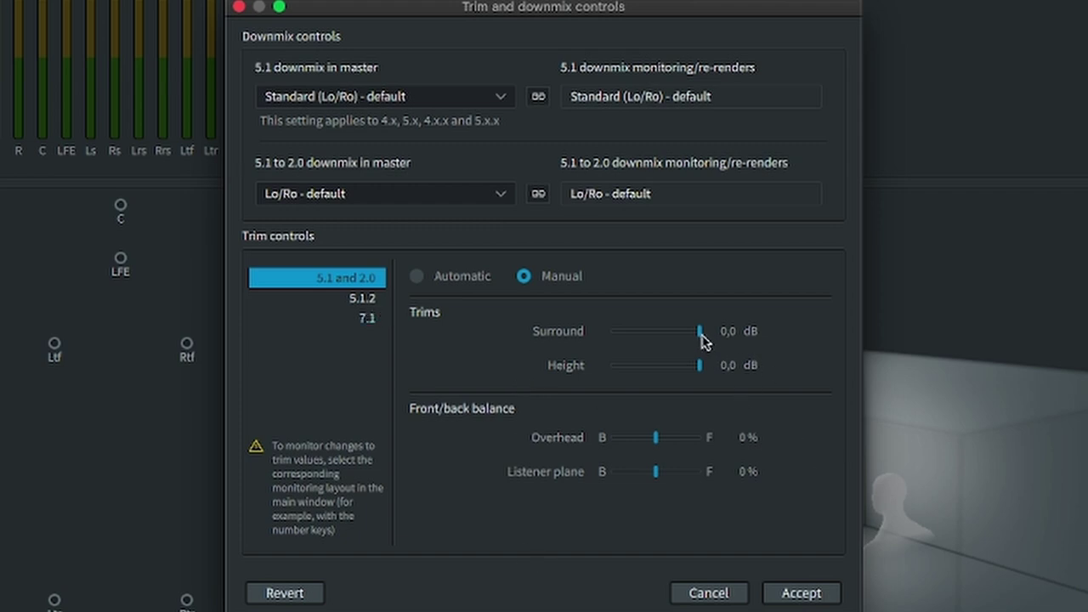
{"action": "mouse_move", "coordinate": [699, 331]}
{"action": "left_mouse_down"}
{"action": "mouse_move", "coordinate": [660, 334]}
{"action": "mouse_move", "coordinate": [716, 342]}
{"action": "left_mouse_up"}
{"action": "left_click", "coordinate": [709, 593]}
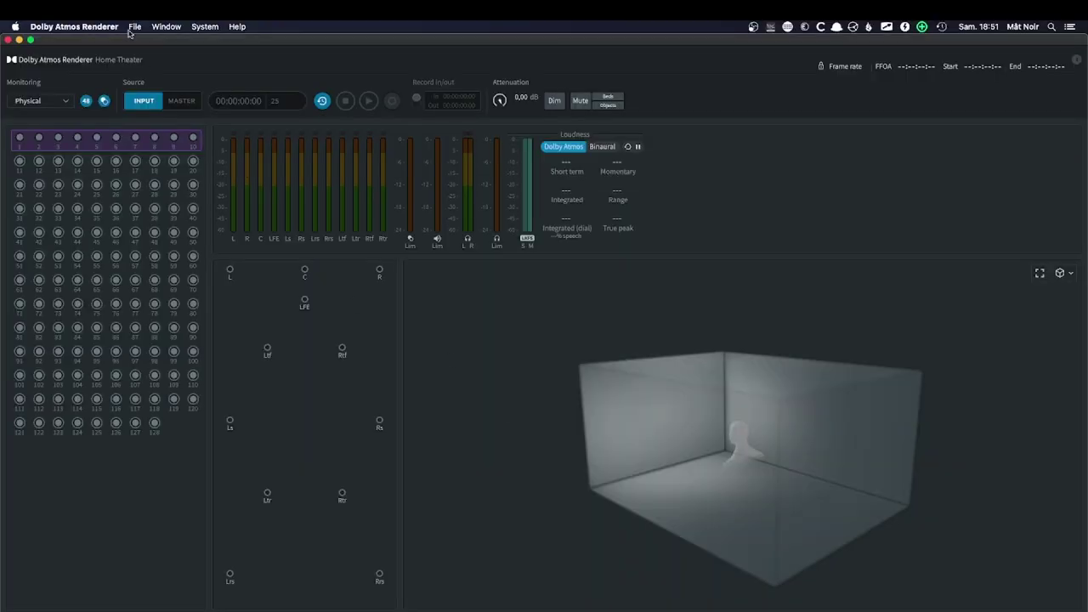
{"action": "left_click", "coordinate": [134, 26]}
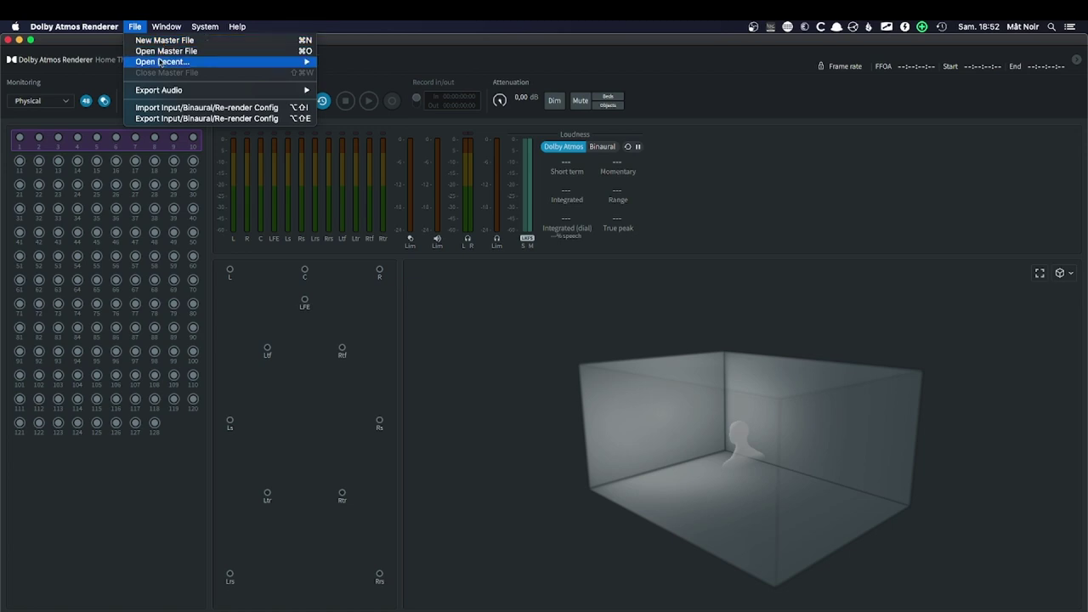
{"action": "left_click", "coordinate": [476, 349]}
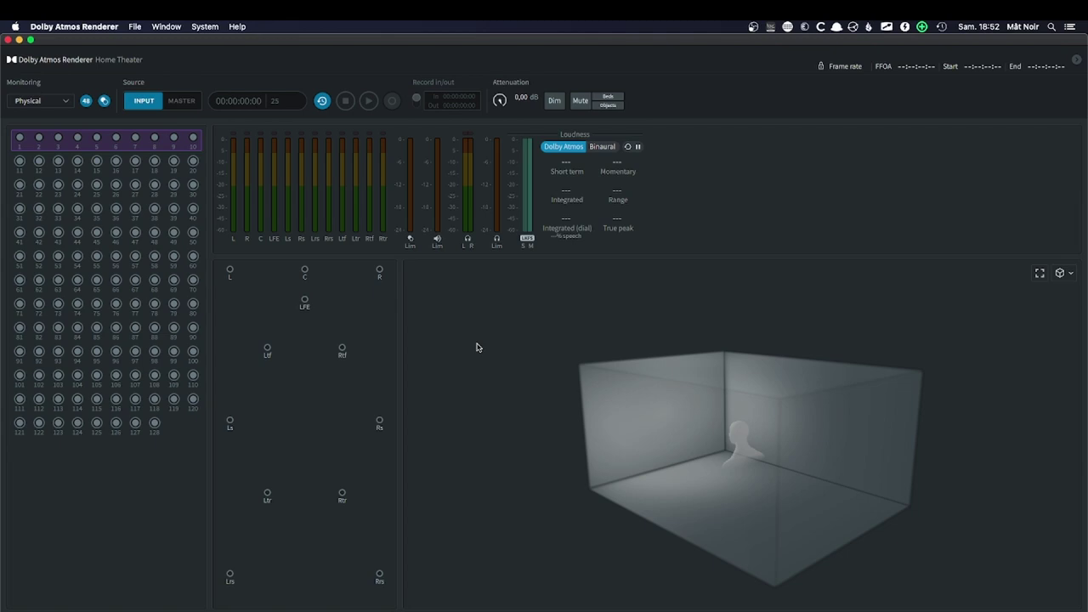
{"action": "left_click", "coordinate": [163, 27]}
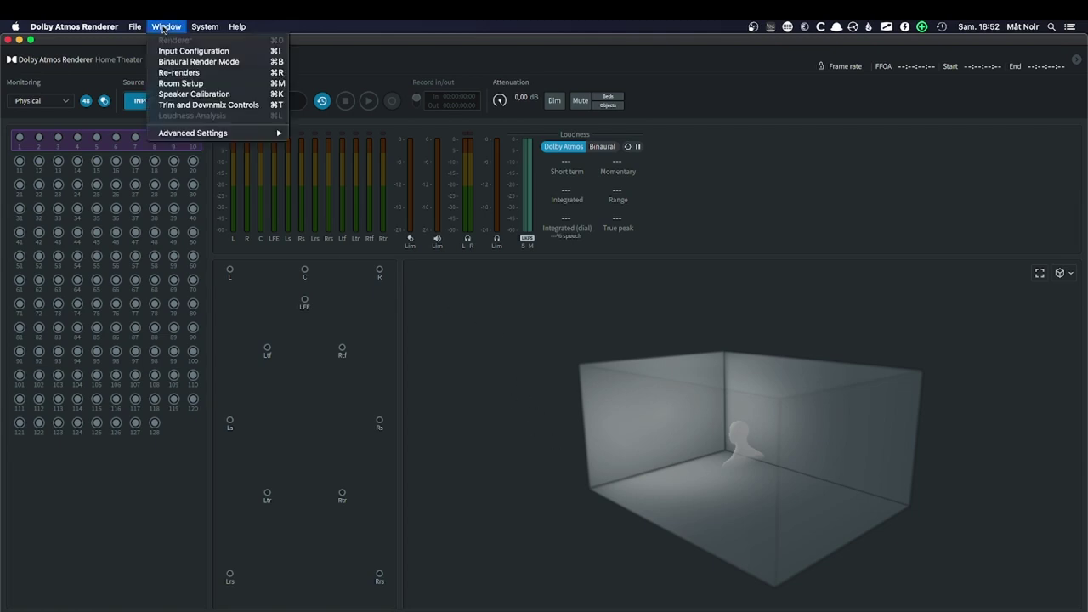
{"action": "left_click", "coordinate": [186, 105]}
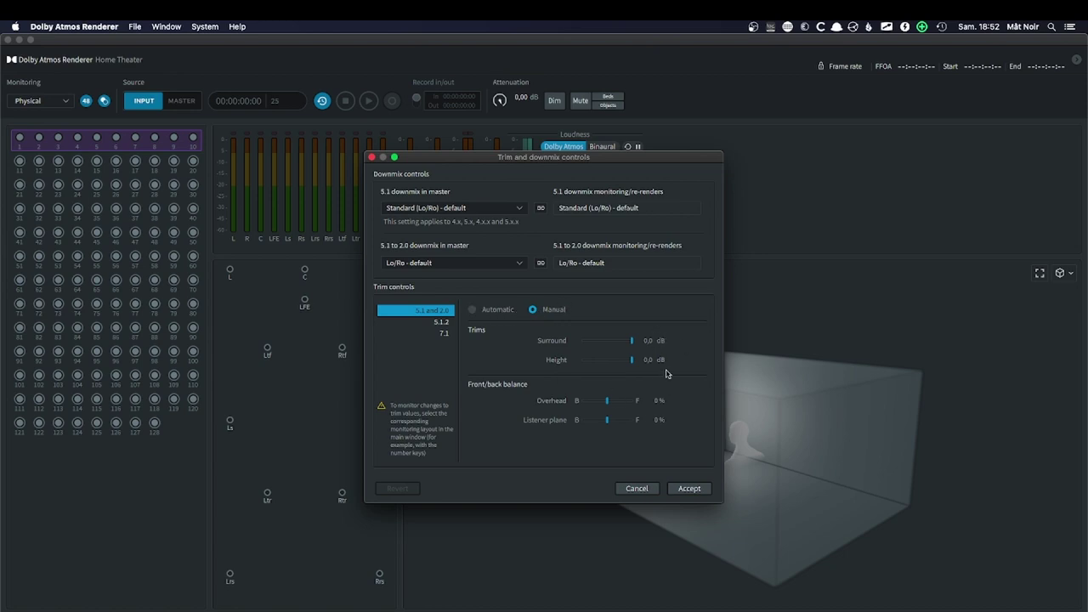
{"action": "left_click", "coordinate": [419, 322]}
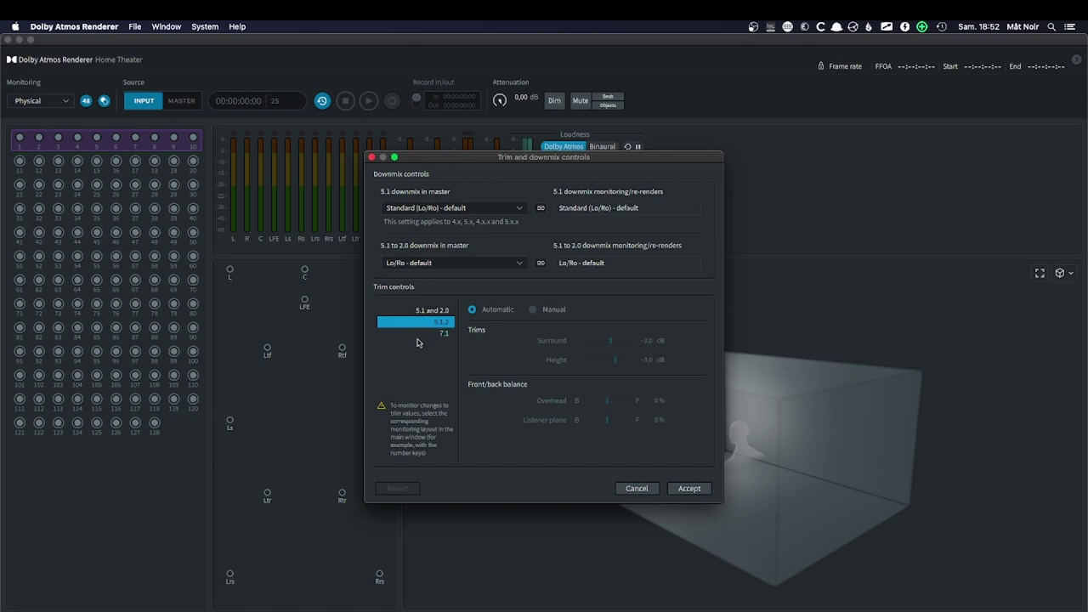
{"action": "left_click", "coordinate": [416, 335]}
{"action": "left_click", "coordinate": [415, 324]}
{"action": "left_click", "coordinate": [416, 334]}
{"action": "left_click", "coordinate": [417, 324]}
{"action": "left_click", "coordinate": [417, 334]}
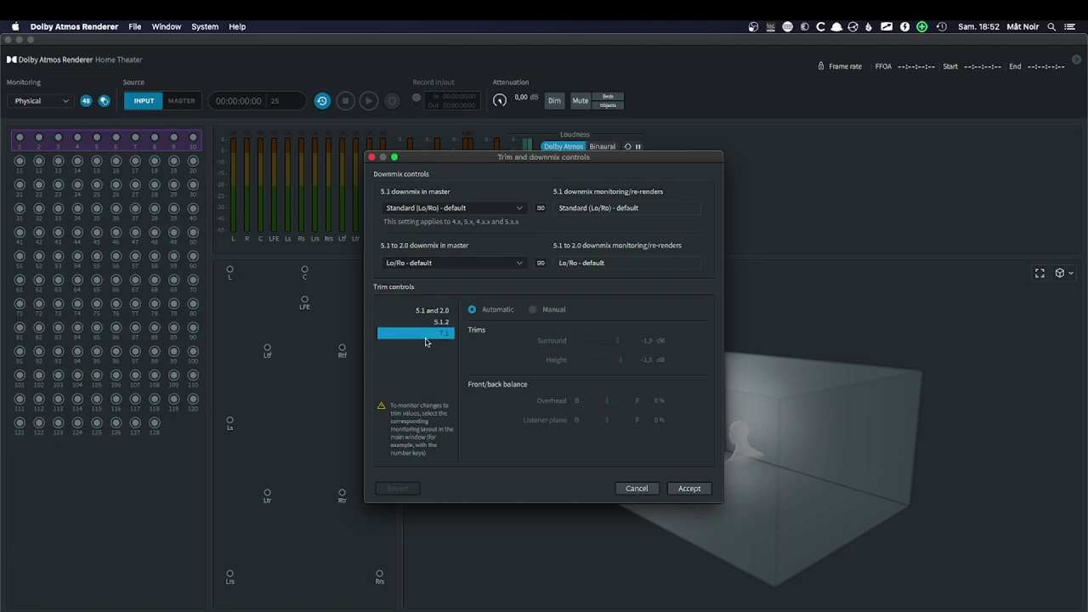
{"action": "left_click", "coordinate": [429, 311]}
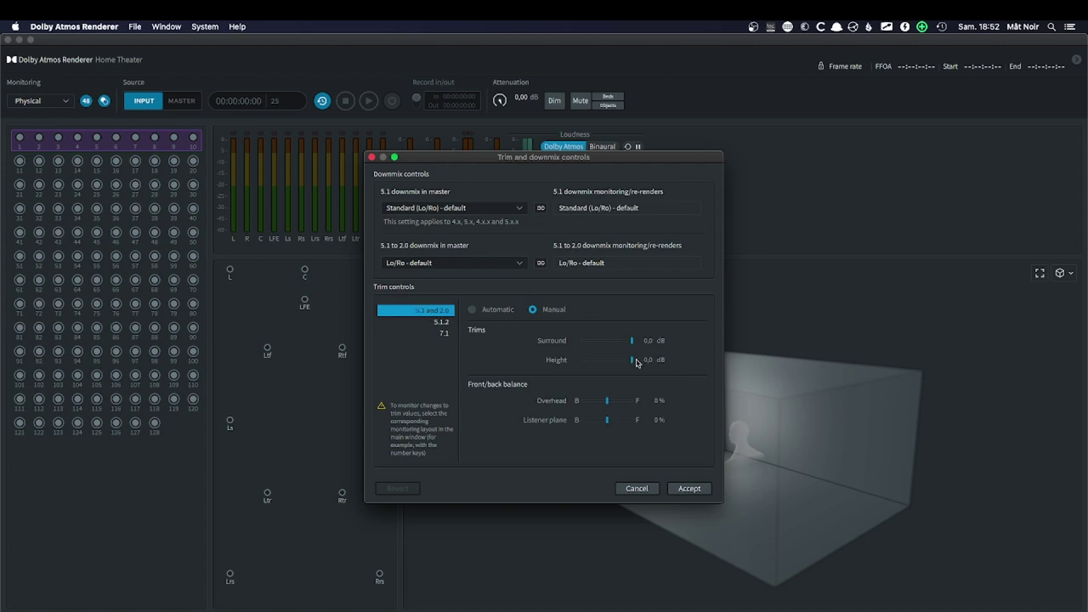
{"action": "left_click", "coordinate": [407, 265]}
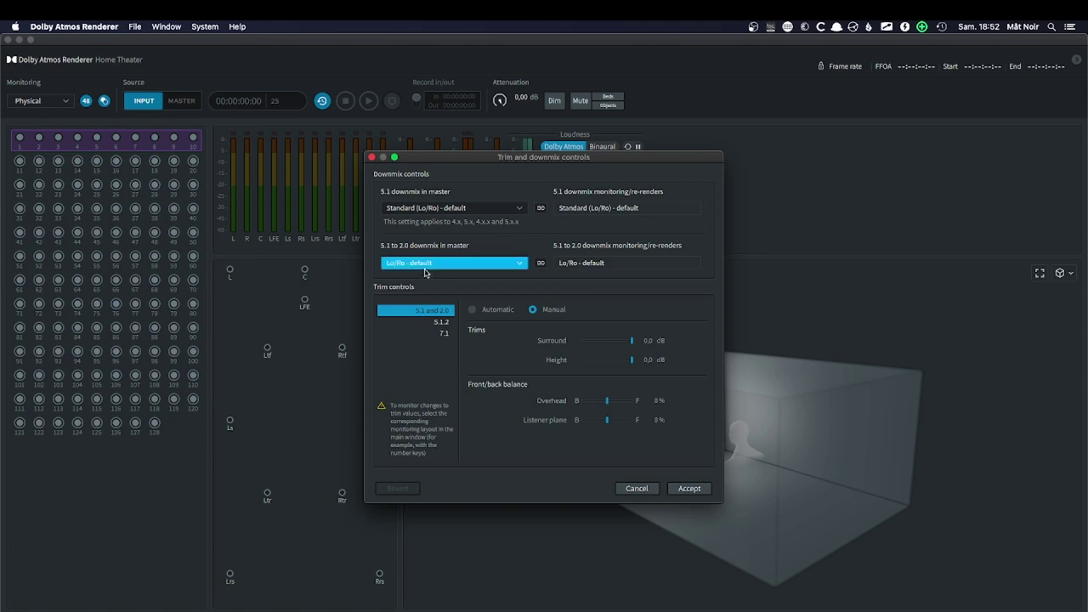
{"action": "left_click", "coordinate": [484, 262]}
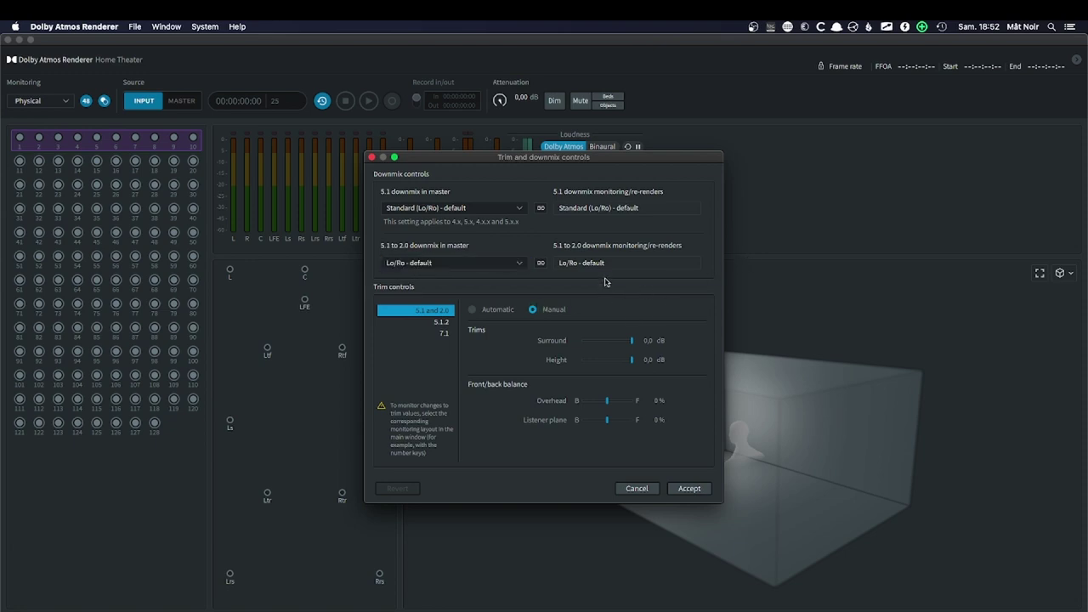
{"action": "left_click", "coordinate": [513, 270]}
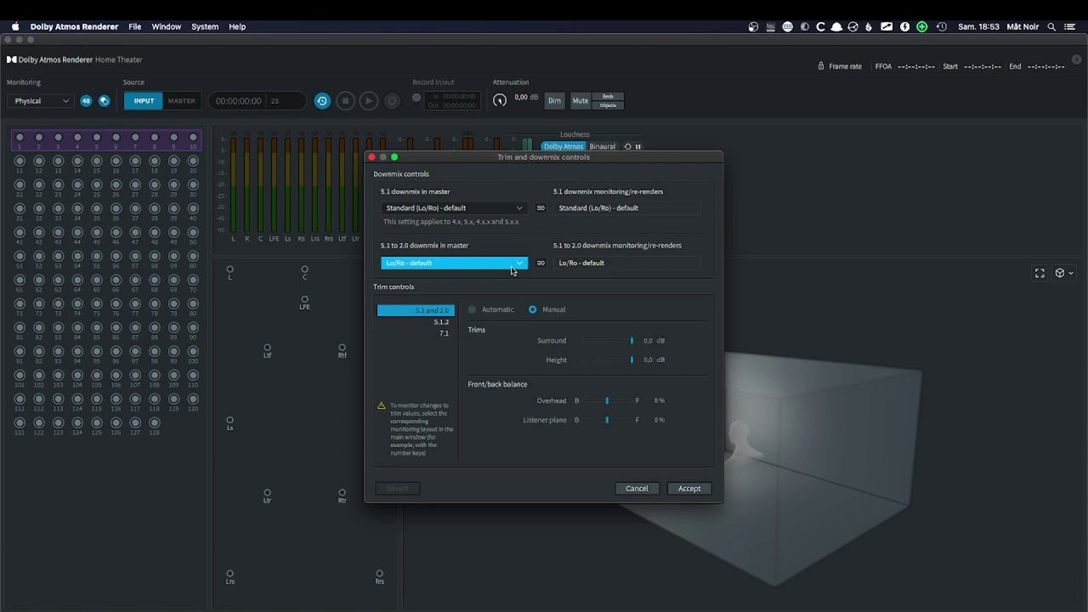
{"action": "left_click", "coordinate": [510, 266]}
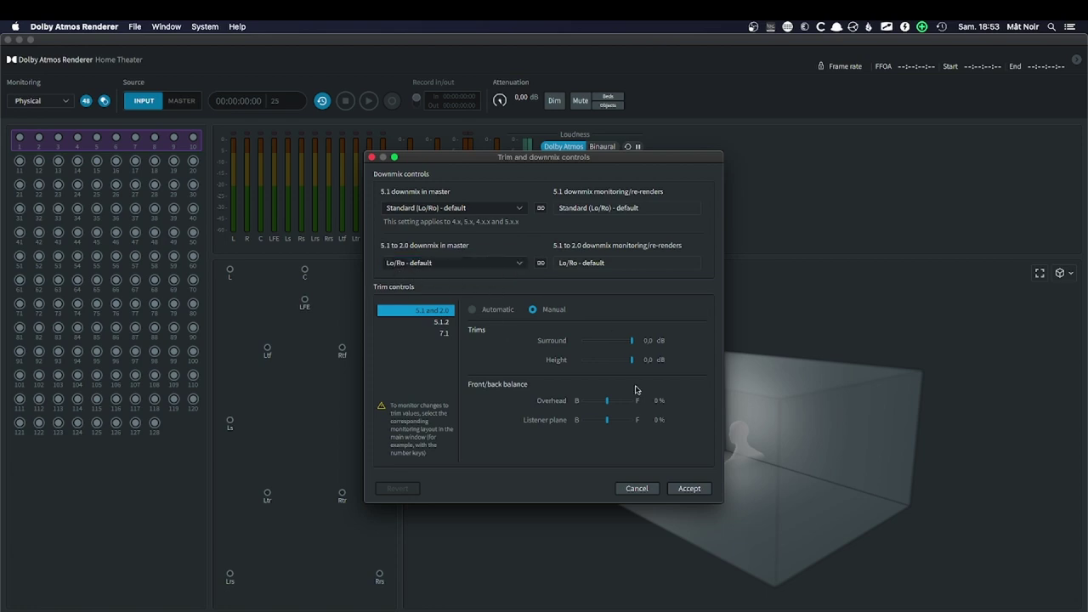
{"action": "left_click", "coordinate": [637, 488]}
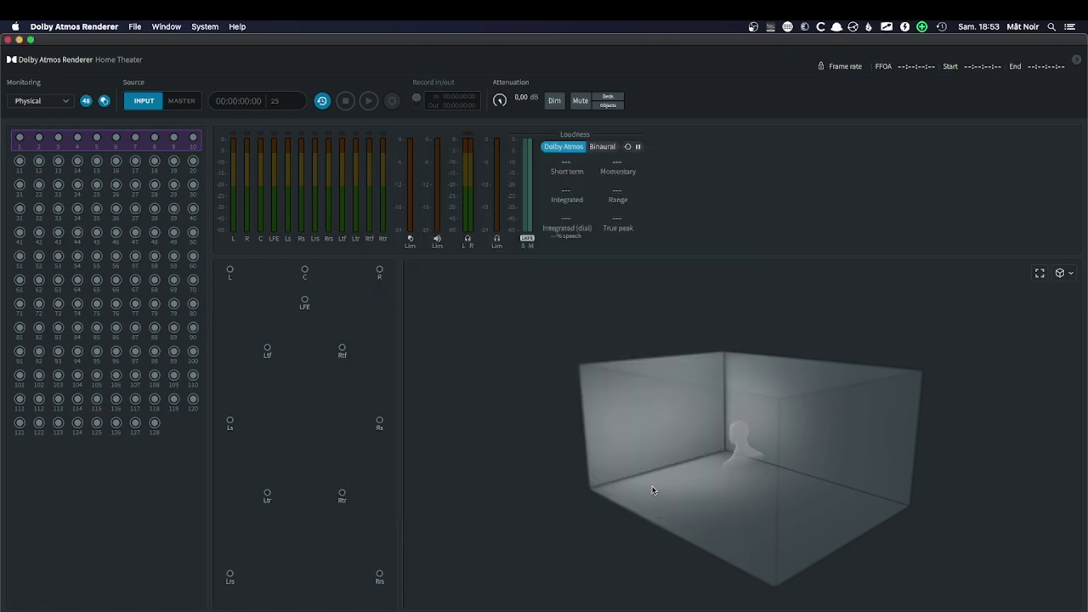